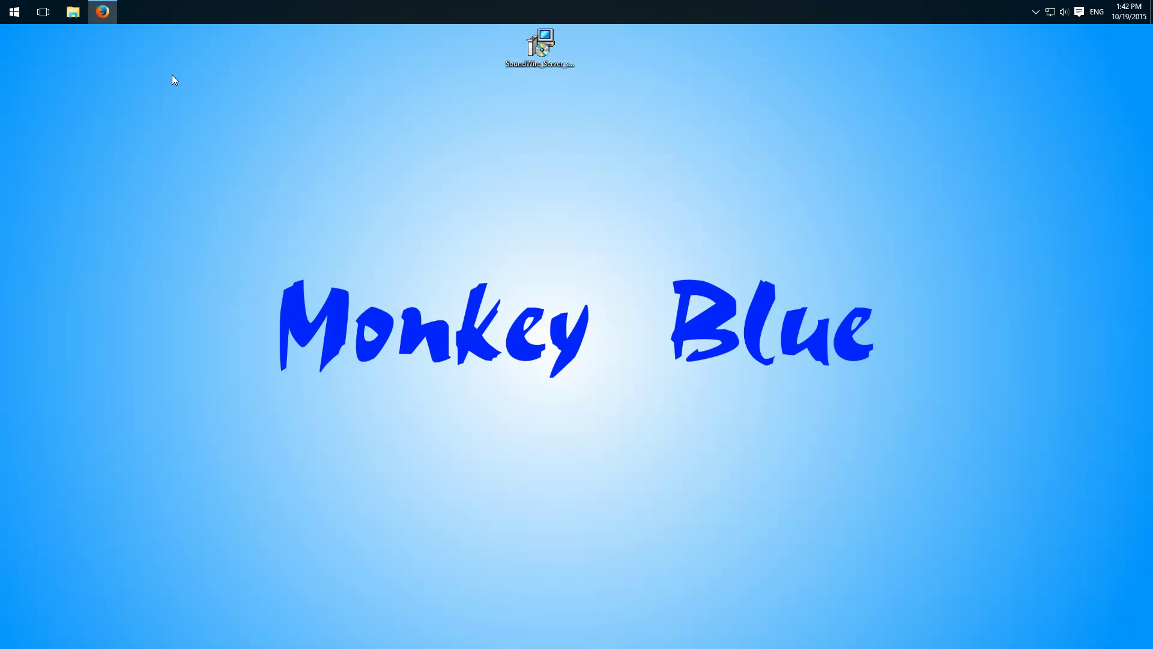
# - Download and save the Windows 7/8/10 SoundWire Server package from Firefox
pyautogui.click(102, 13)
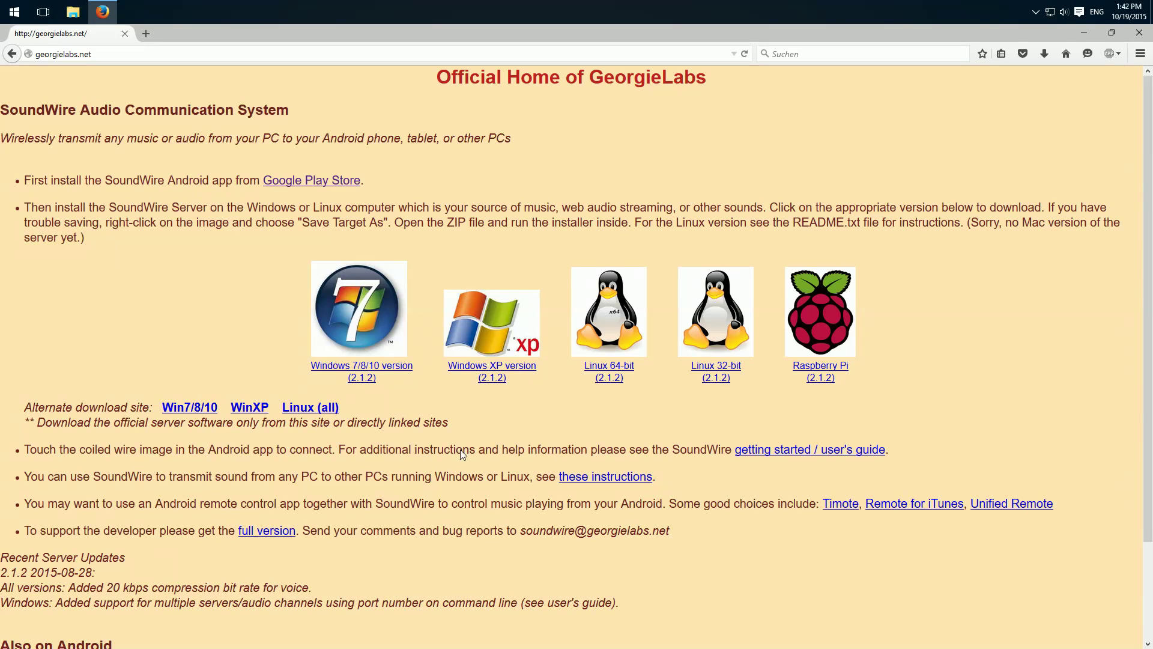
pyautogui.click(361, 374)
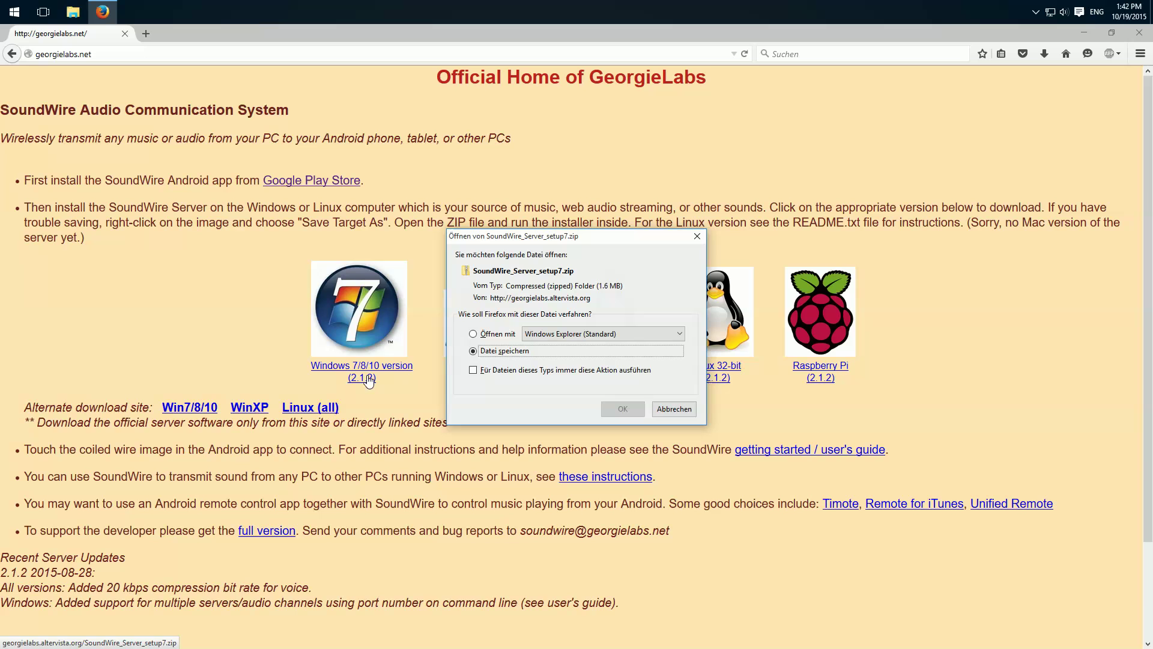
pyautogui.click(698, 238)
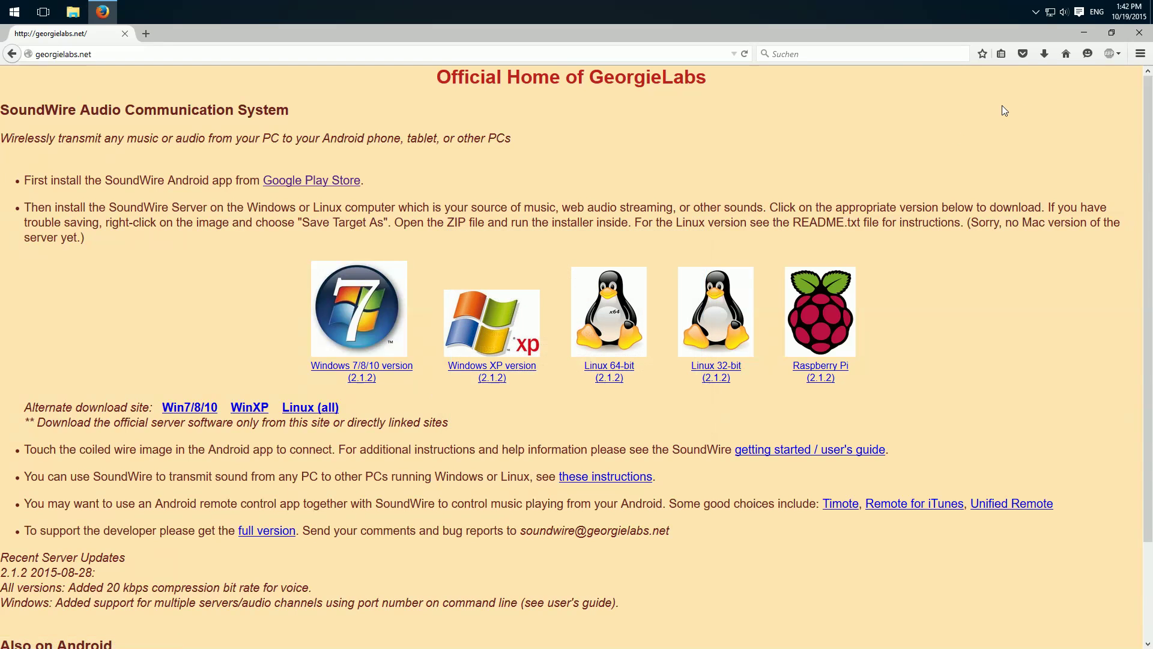
# - Start the SoundWire Server installer from the desktop and allow it through UAC
pyautogui.click(1139, 33)
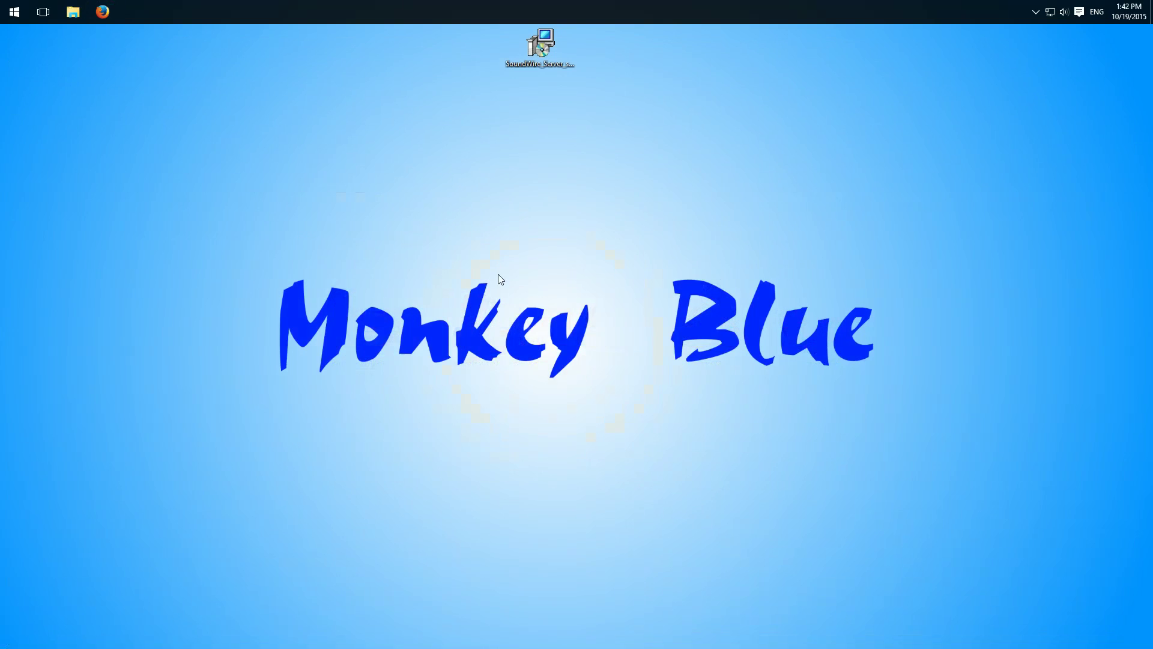
pyautogui.doubleClick(546, 54)
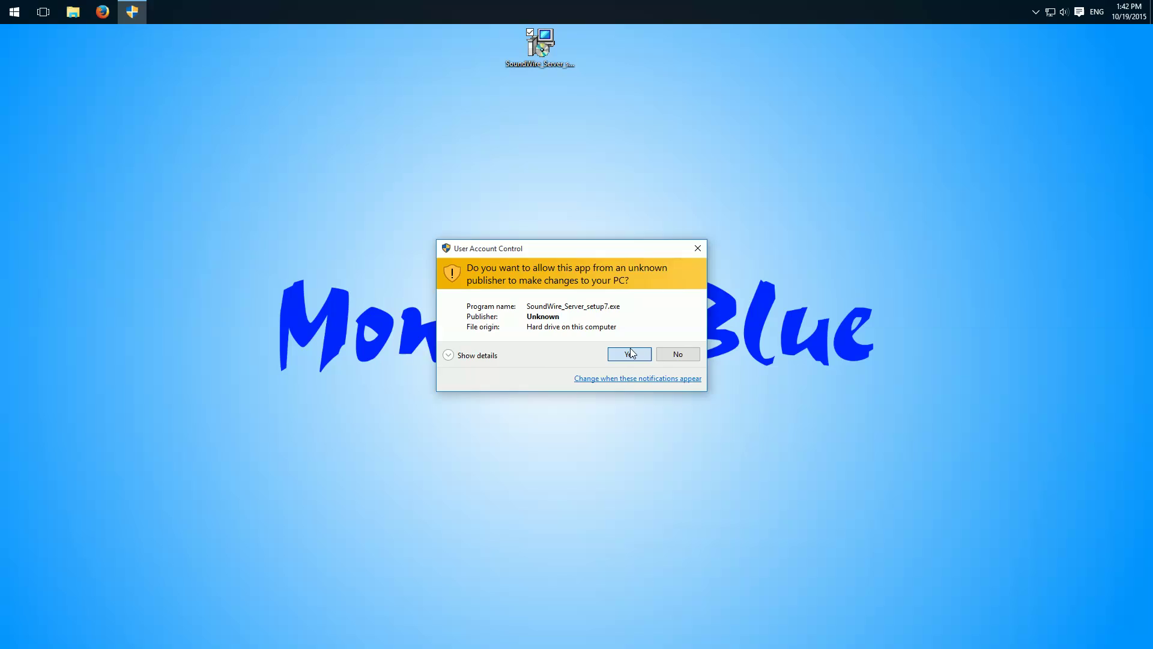
pyautogui.click(630, 353)
# - Accept the license, keep the default location, Start Menu folder and tasks, install, then launch SoundWire Server
pyautogui.click(647, 438)
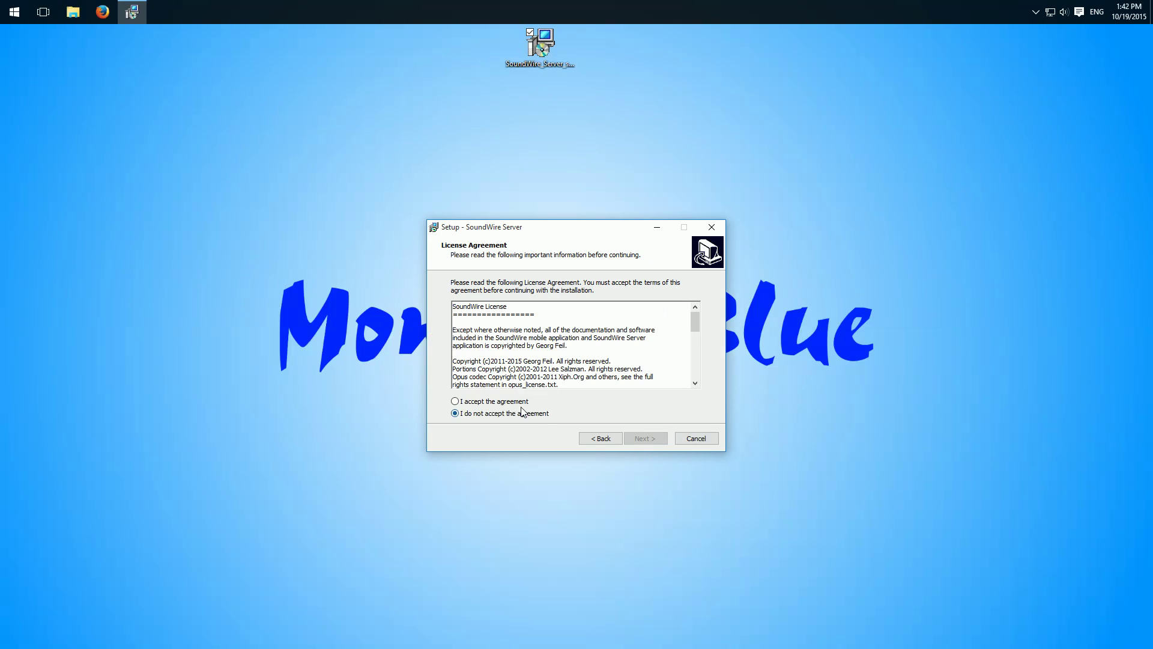
pyautogui.click(522, 401)
pyautogui.click(641, 441)
pyautogui.click(641, 442)
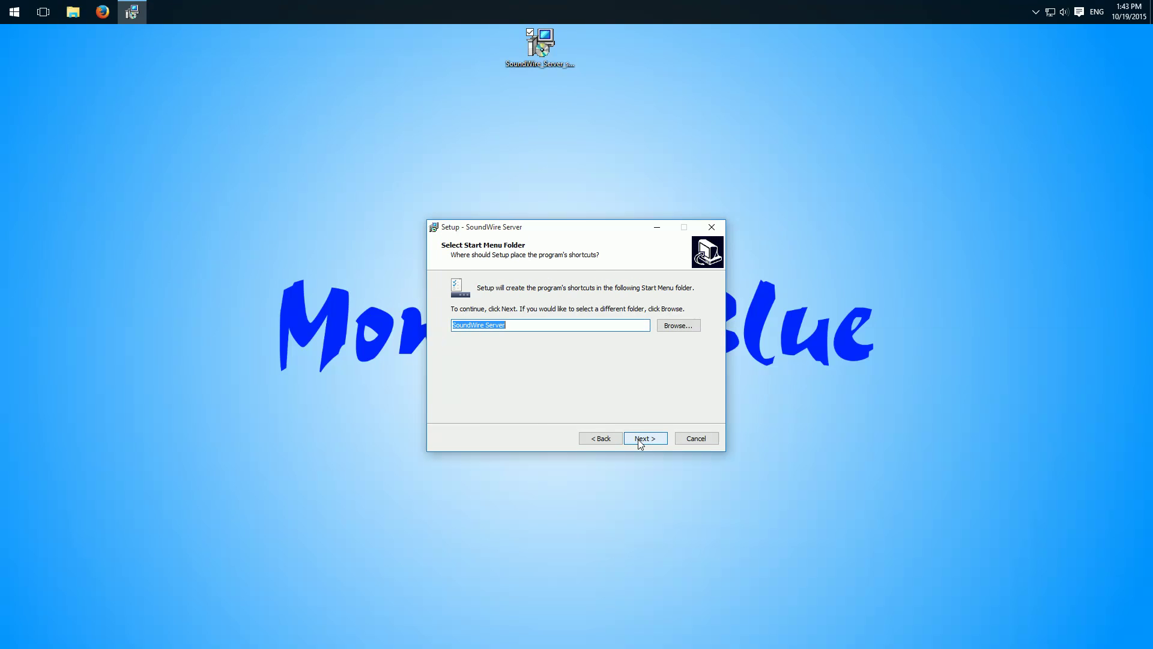
pyautogui.click(639, 440)
pyautogui.click(638, 440)
pyautogui.click(638, 440)
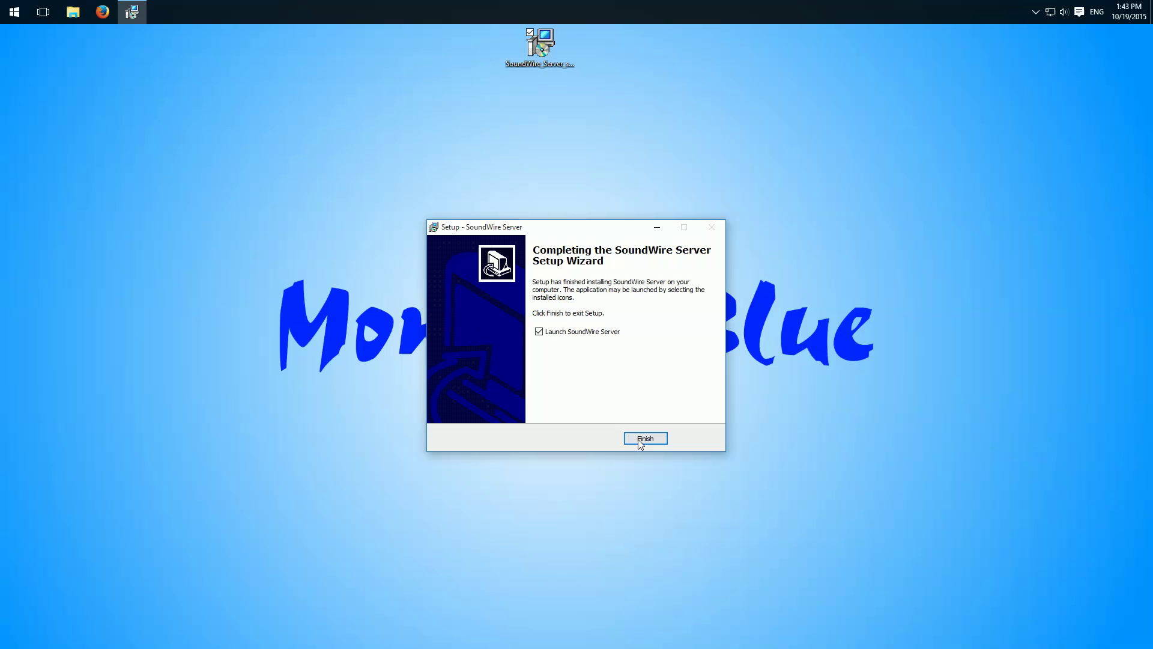
pyautogui.click(638, 439)
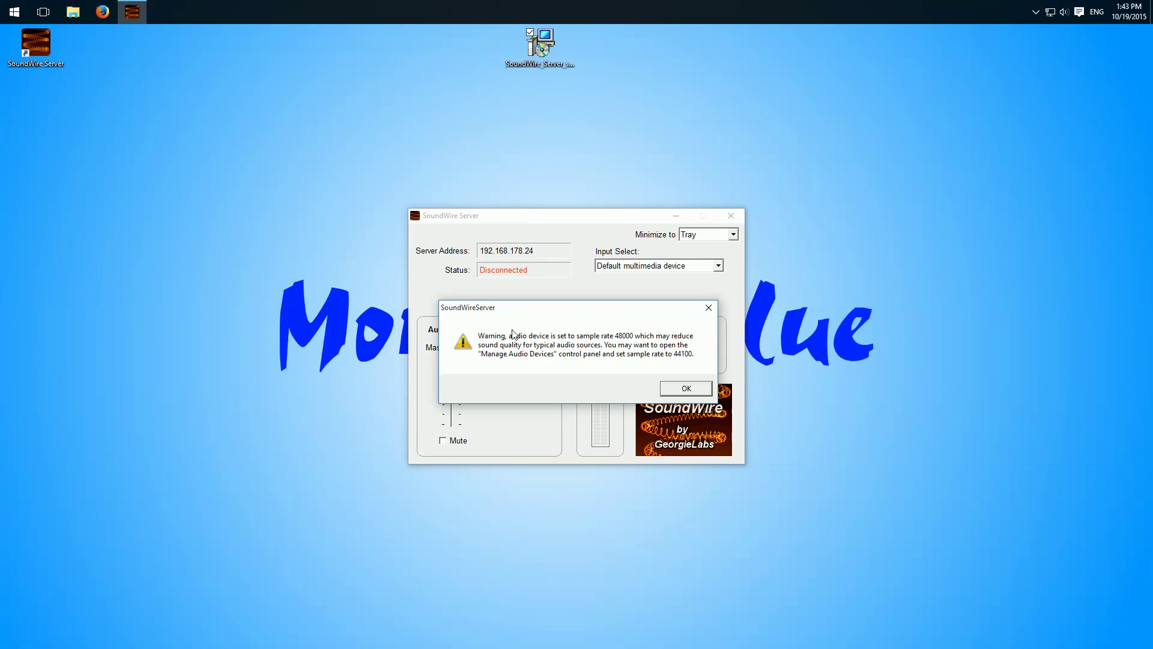
# - Dismiss the 48000 vs 44100 sample-rate warning and keep Default multimedia device as the input
pyautogui.click(685, 389)
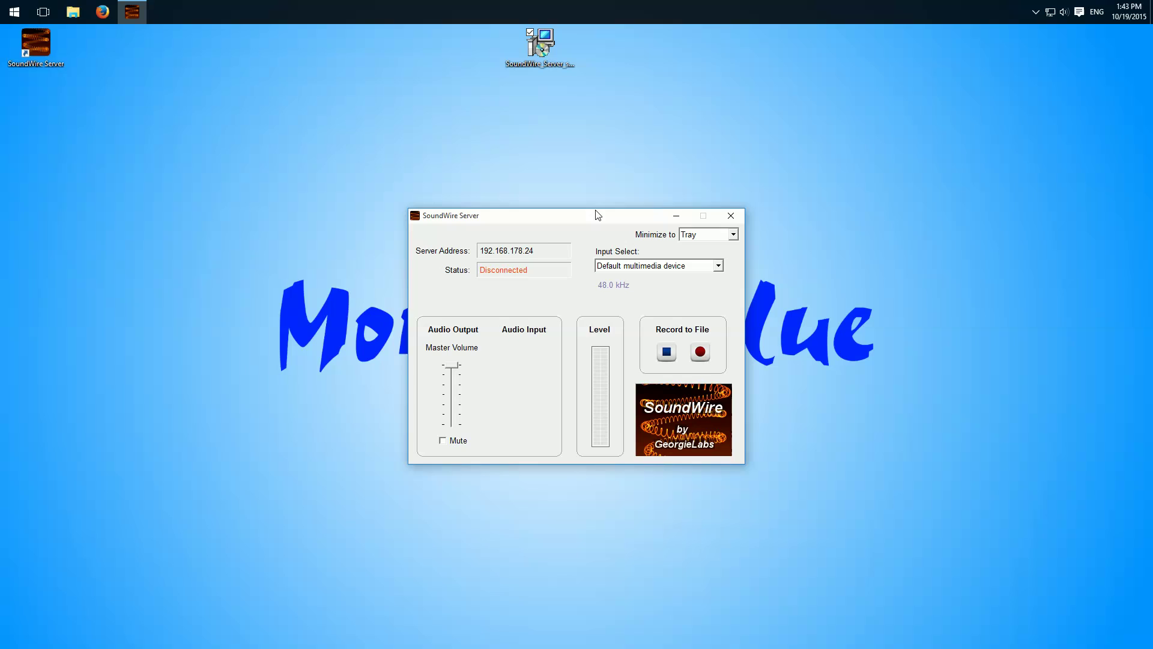
pyautogui.moveTo(597, 214); pyautogui.dragTo(599, 185)
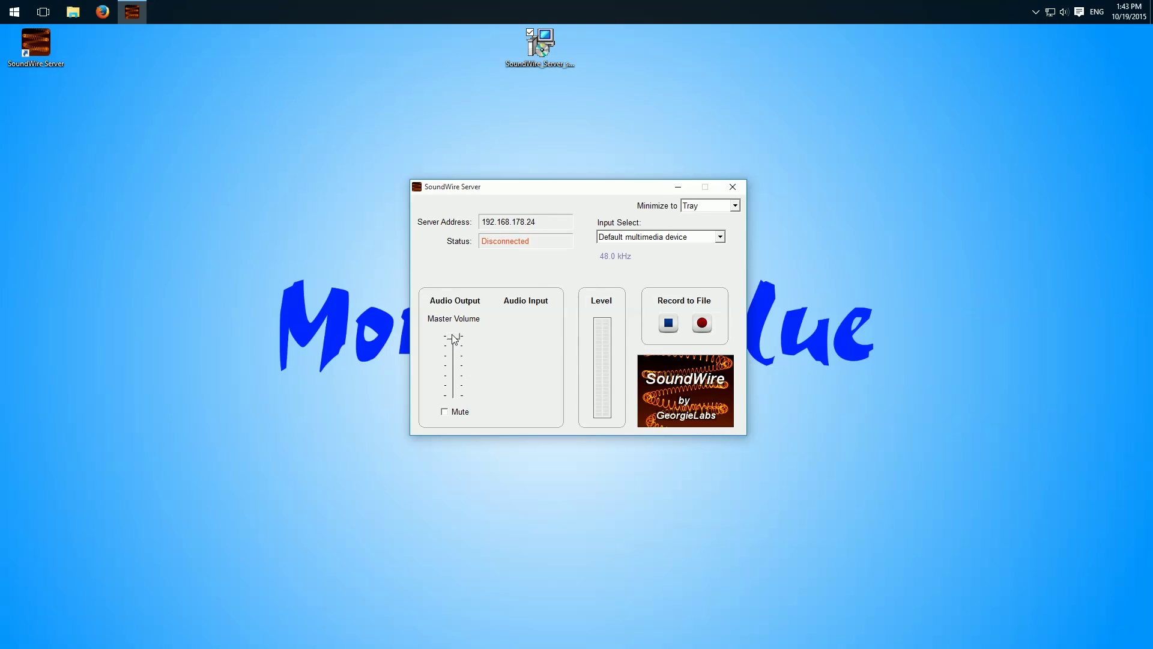
pyautogui.doubleClick(703, 205)
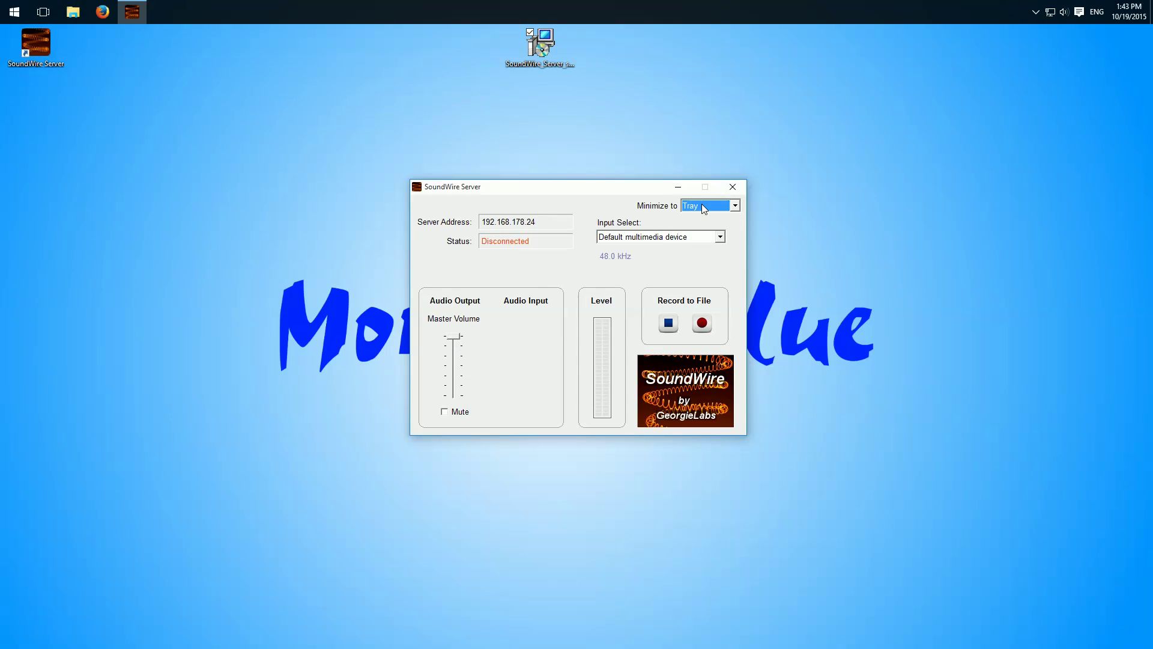
pyautogui.click(668, 239)
pyautogui.click(669, 239)
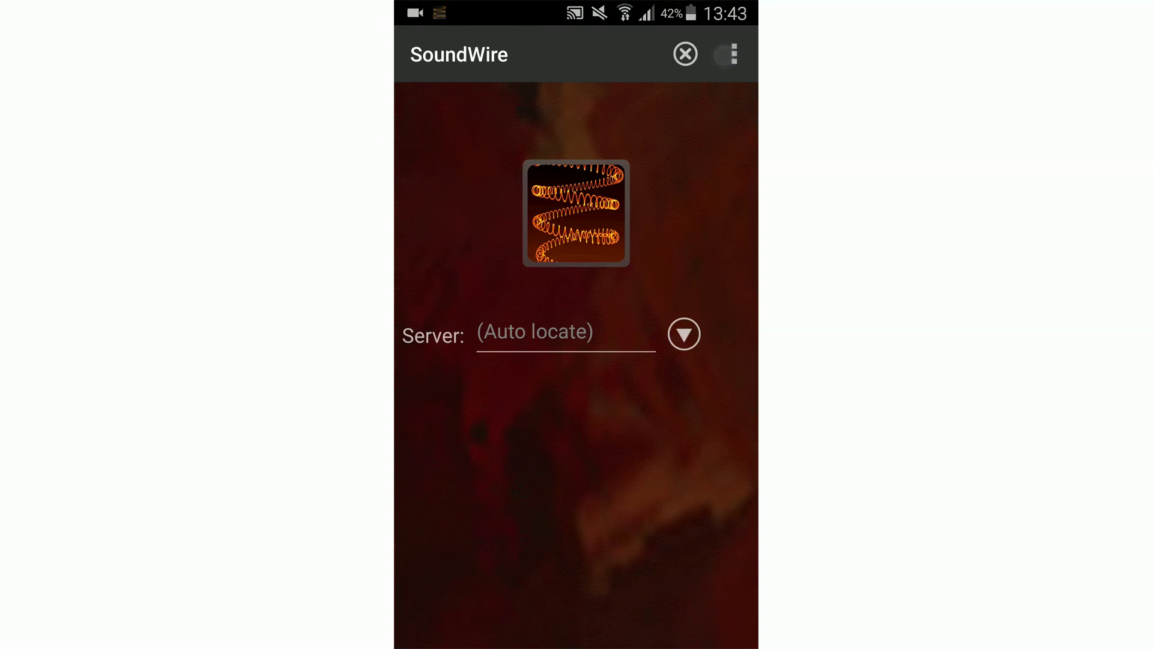
# - In Settings, leave Your name blank and open the Audio buffer size choices (currently 128k)
pyautogui.click(694, 111)
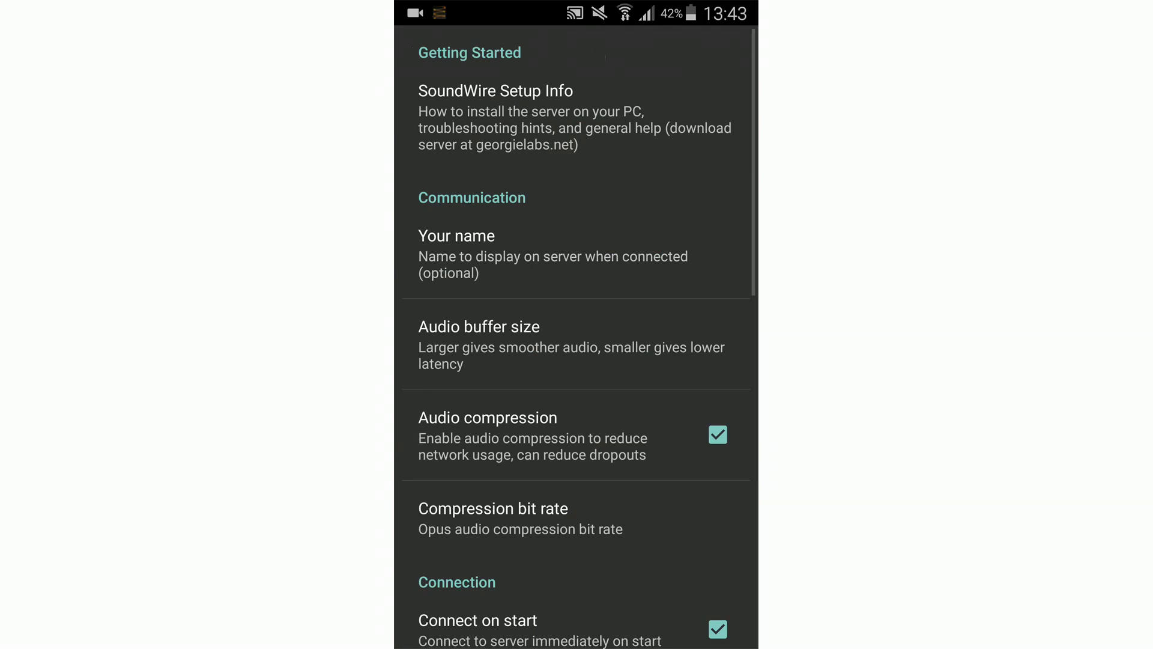
pyautogui.moveTo(591, 531); pyautogui.dragTo(618, 368)
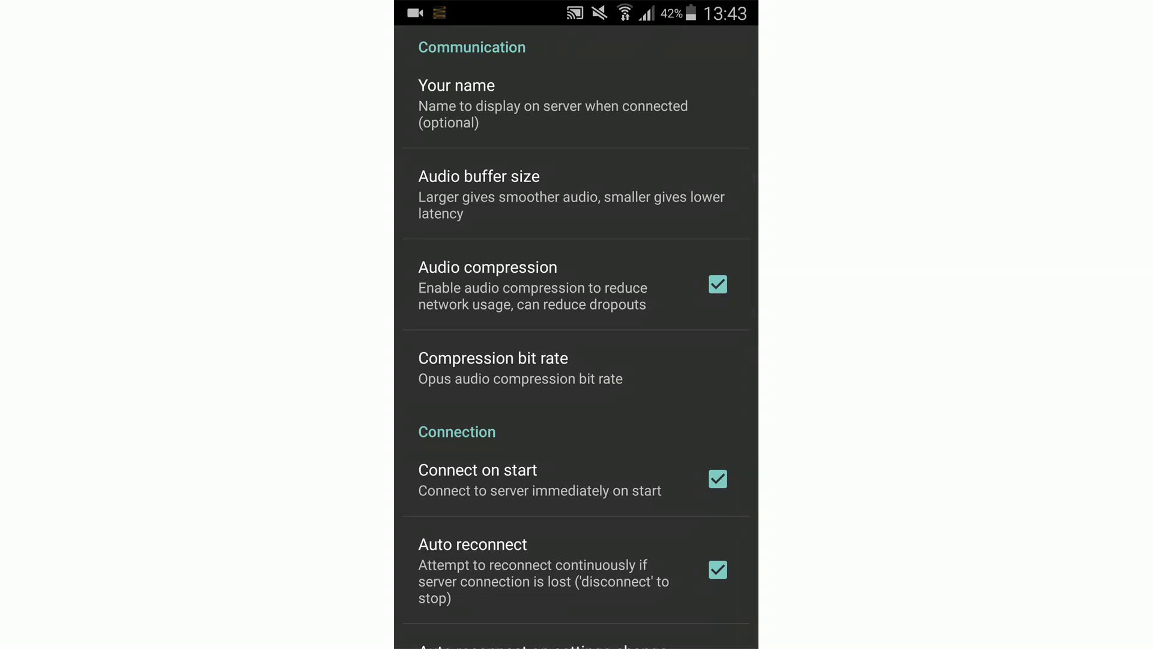
pyautogui.click(545, 111)
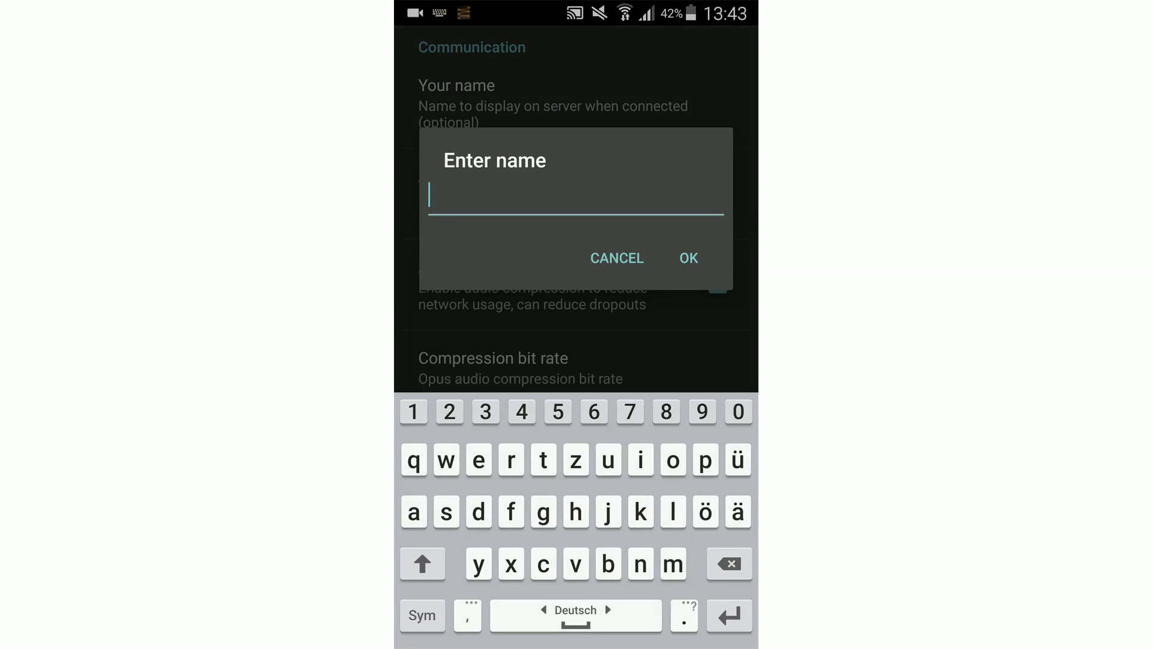
pyautogui.click(616, 268)
pyautogui.moveTo(589, 443); pyautogui.dragTo(593, 402)
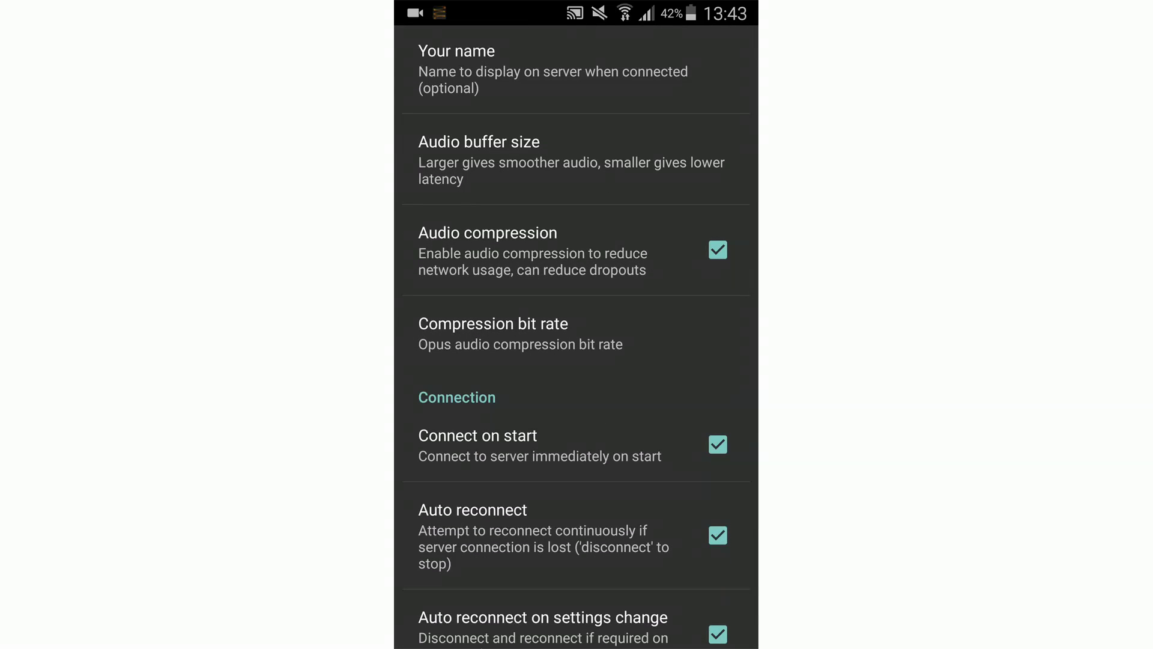
pyautogui.click(587, 163)
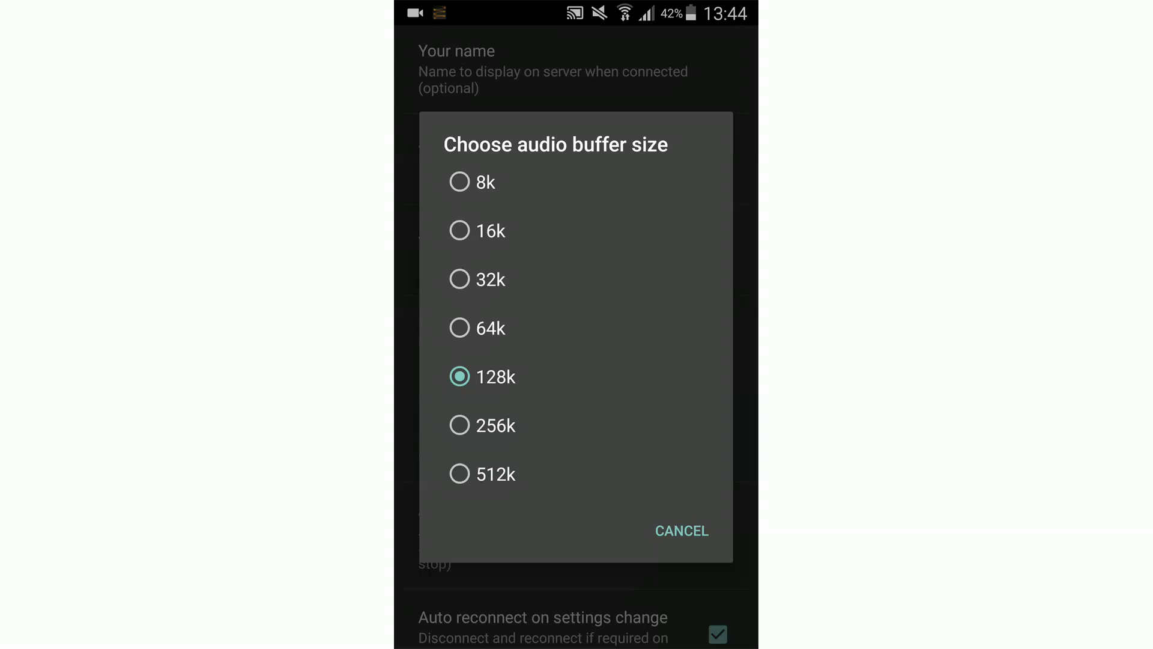
# - Close the buffer size chooser unchanged and keep the compression bit rate at 20 kbps
pyautogui.click(682, 530)
pyautogui.moveTo(594, 427); pyautogui.dragTo(597, 381)
pyautogui.moveTo(575, 264); pyautogui.dragTo(577, 200)
pyautogui.click(577, 223)
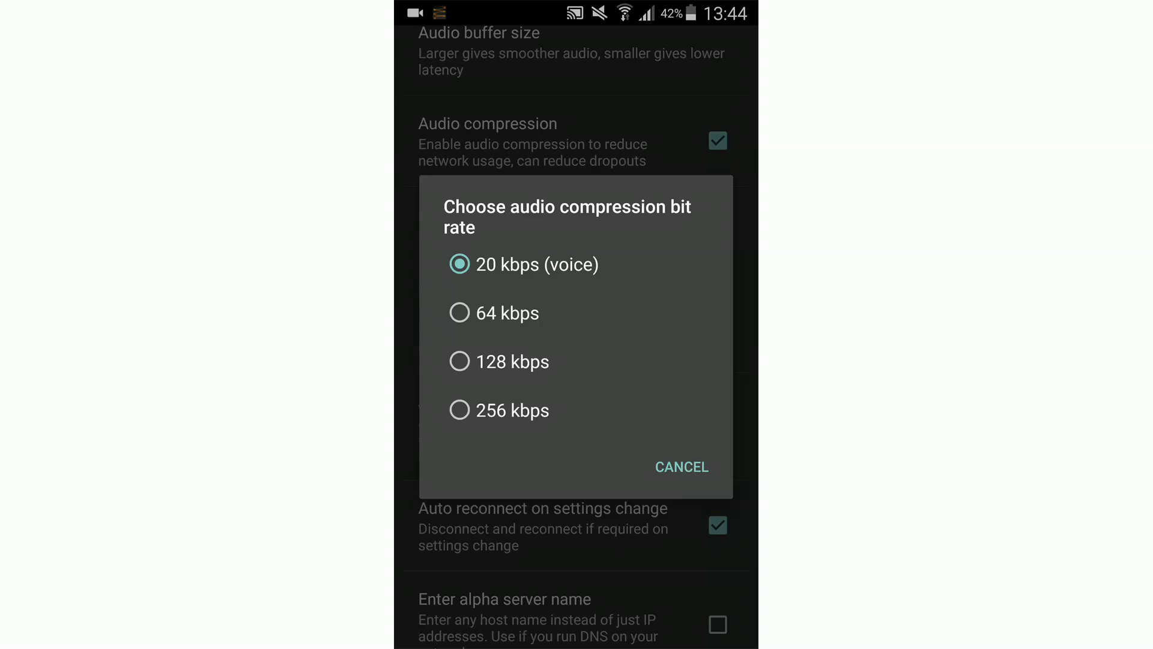
pyautogui.click(508, 265)
# - Scroll through the Connection, Device and Advanced settings sections
pyautogui.moveTo(535, 424); pyautogui.dragTo(537, 351)
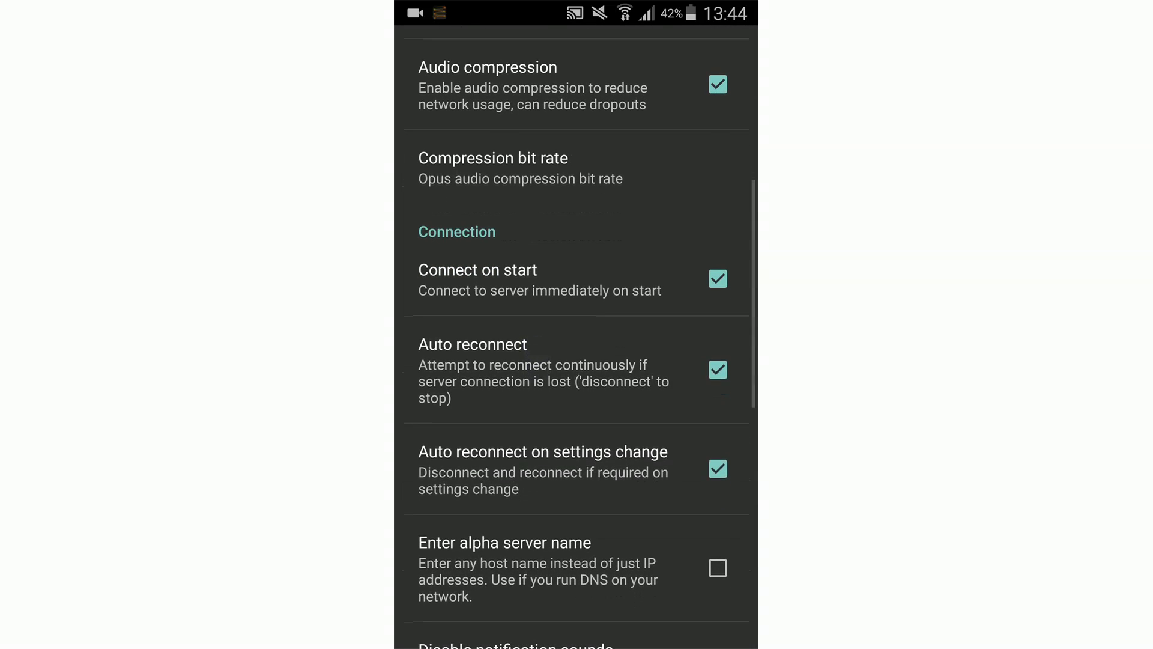
pyautogui.moveTo(556, 262); pyautogui.dragTo(566, 231)
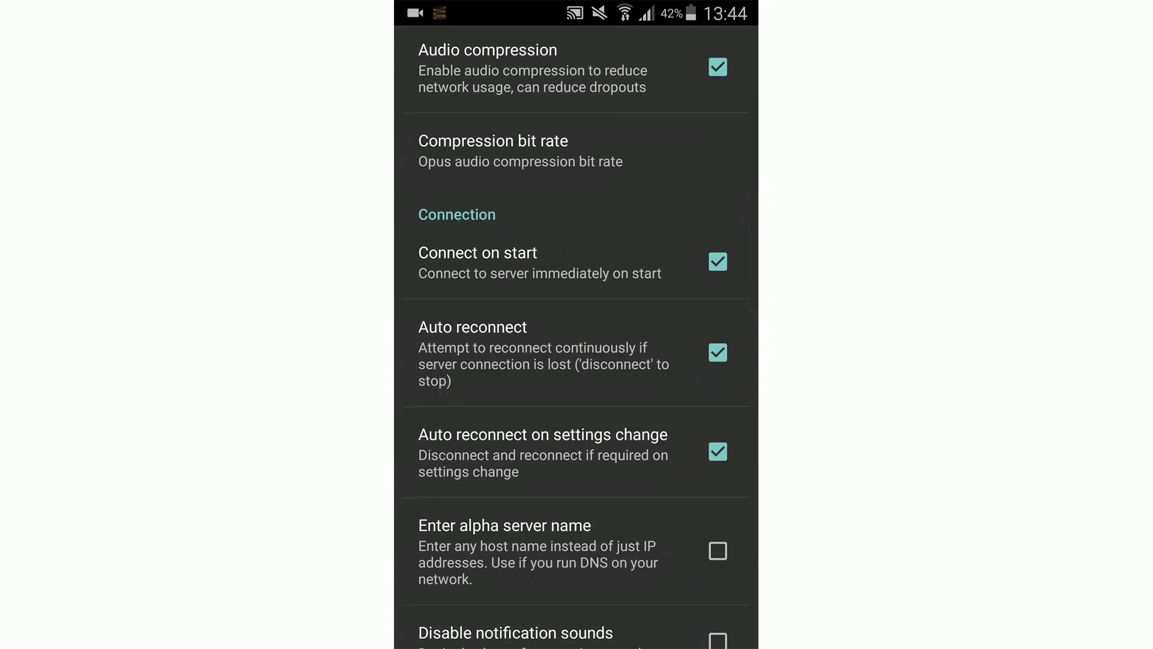
pyautogui.moveTo(598, 487); pyautogui.dragTo(613, 307)
pyautogui.moveTo(590, 168); pyautogui.dragTo(584, 191)
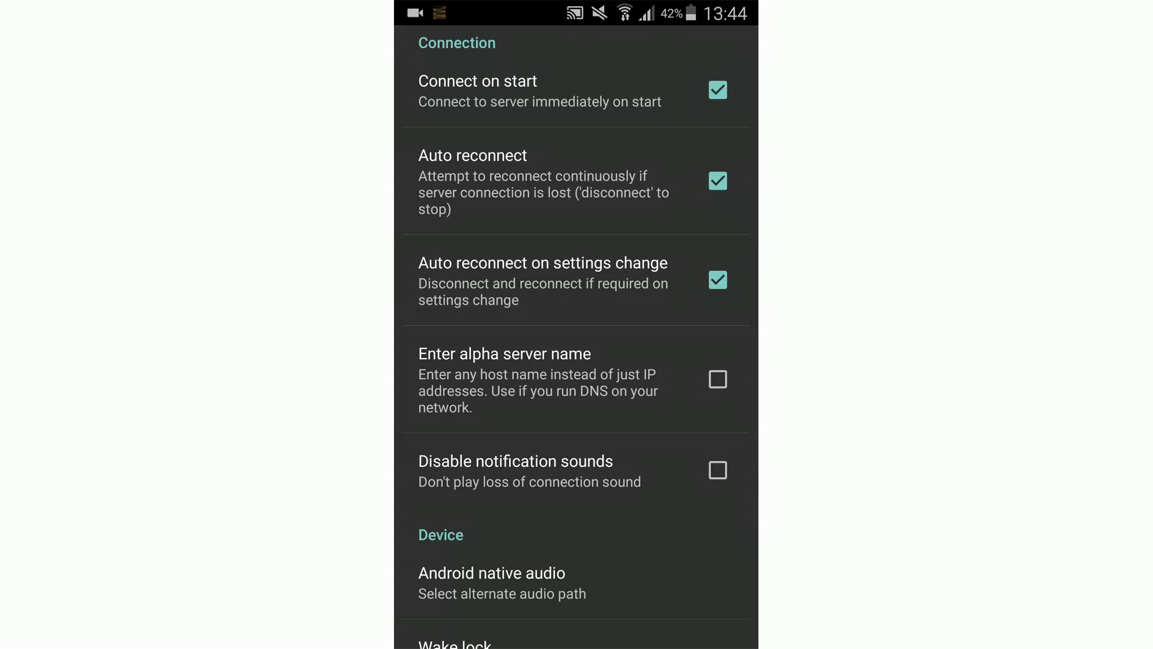
pyautogui.moveTo(673, 541); pyautogui.dragTo(674, 289)
pyautogui.moveTo(600, 451); pyautogui.dragTo(650, 225)
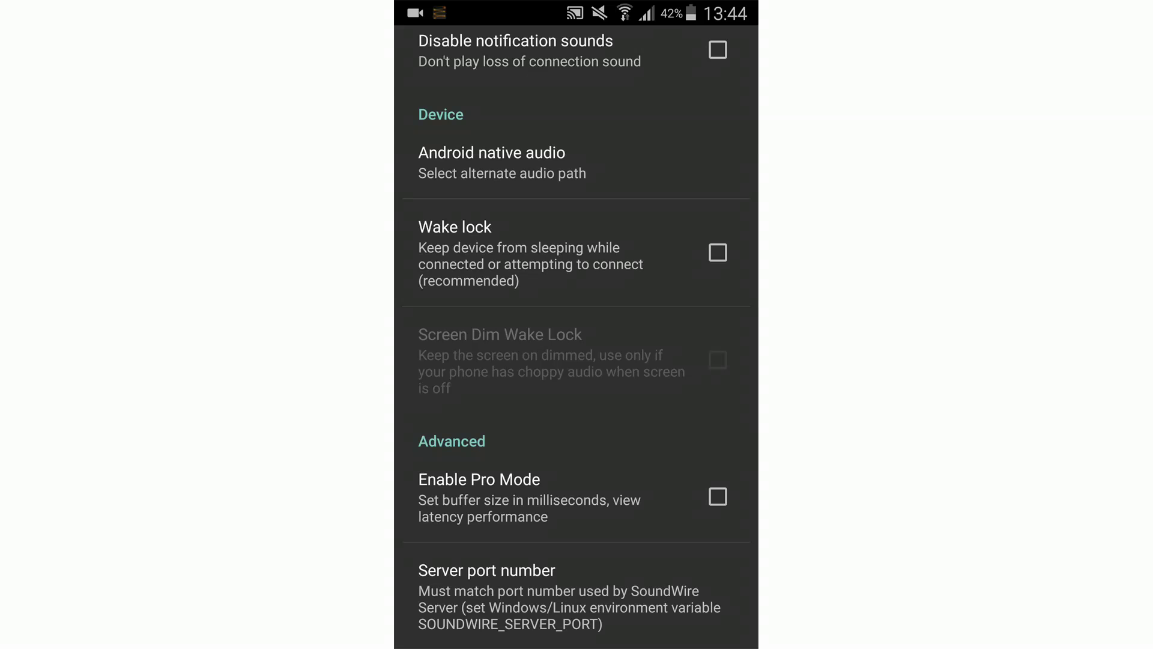
pyautogui.moveTo(541, 397); pyautogui.dragTo(549, 343)
pyautogui.moveTo(582, 249)
pyautogui.mouseDown()
pyautogui.moveTo(582, 276)
pyautogui.moveTo(594, 223)
pyautogui.mouseUp()
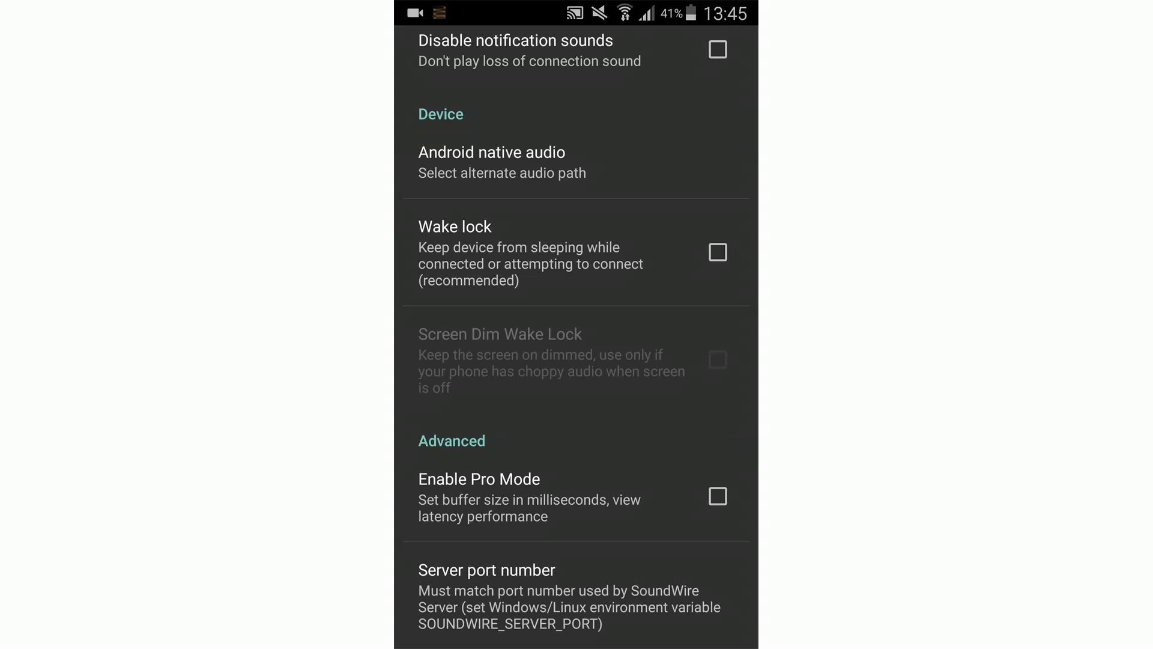
# - Enable Pro Mode, then view the Latency steering amount choices without changing them
pyautogui.click(718, 496)
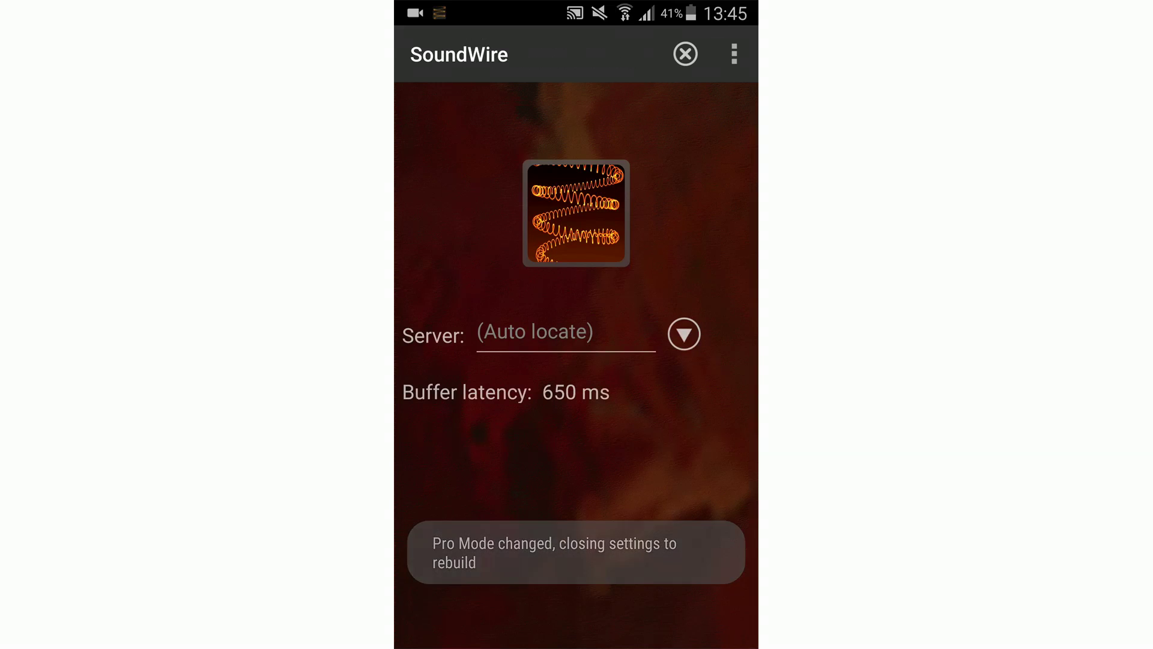
pyautogui.moveTo(511, 400)
pyautogui.mouseDown()
pyautogui.moveTo(631, 405)
pyautogui.moveTo(571, 402)
pyautogui.moveTo(611, 402)
pyautogui.mouseUp()
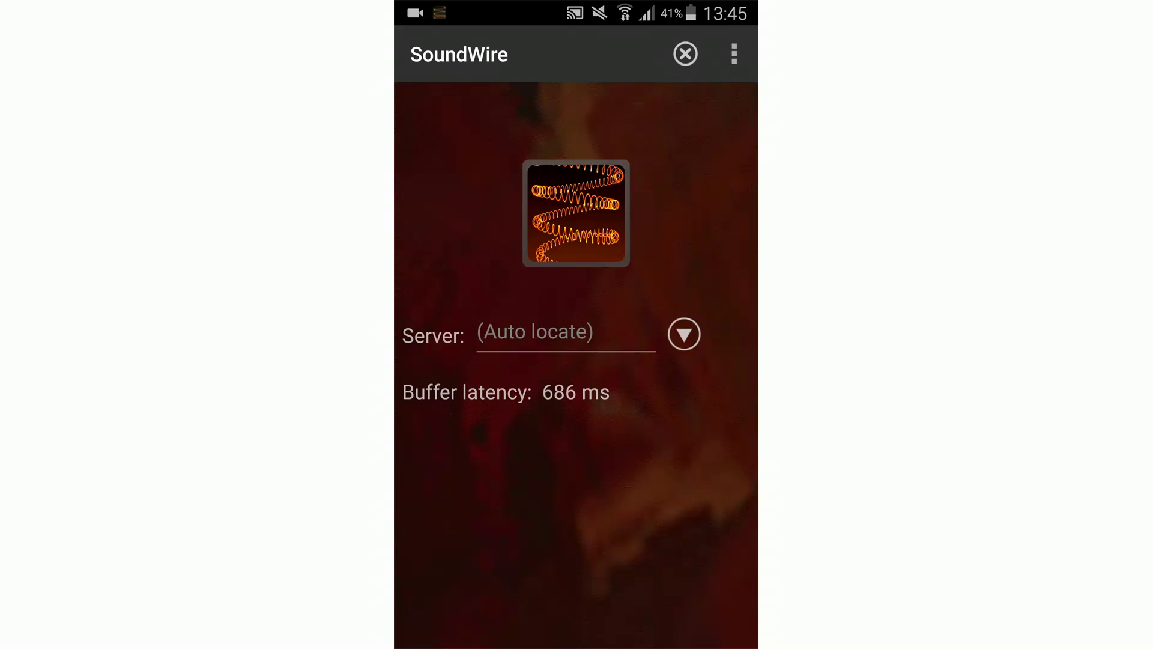
pyautogui.click(734, 54)
pyautogui.click(654, 103)
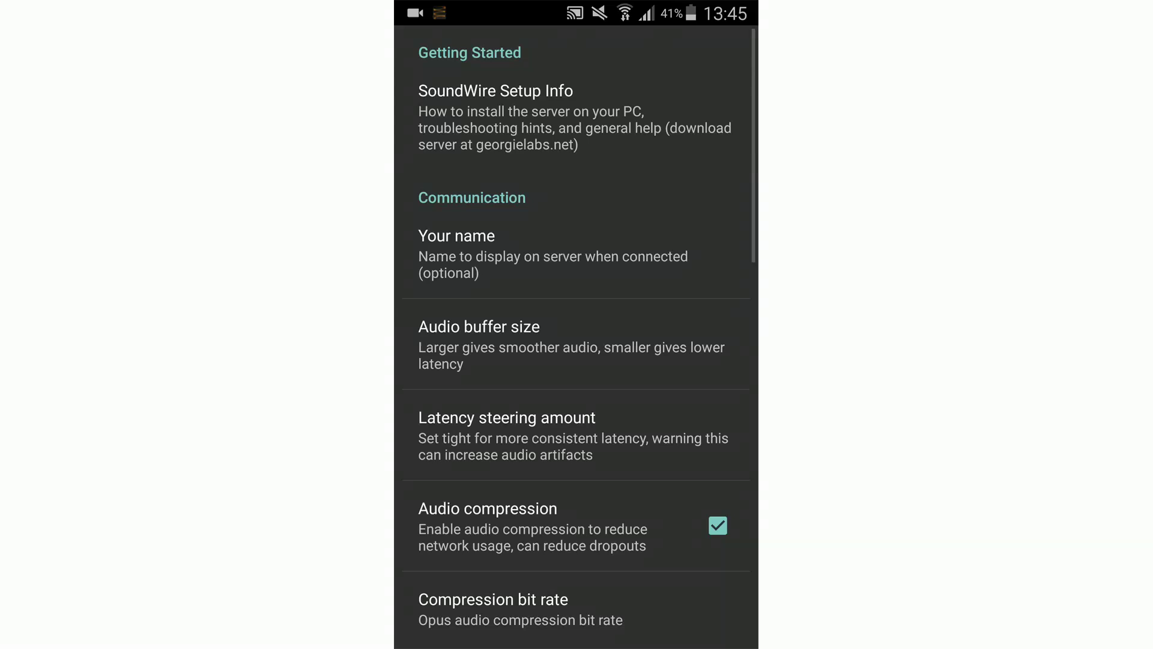
pyautogui.moveTo(612, 459)
pyautogui.mouseDown()
pyautogui.moveTo(613, 345)
pyautogui.moveTo(639, 262)
pyautogui.mouseUp()
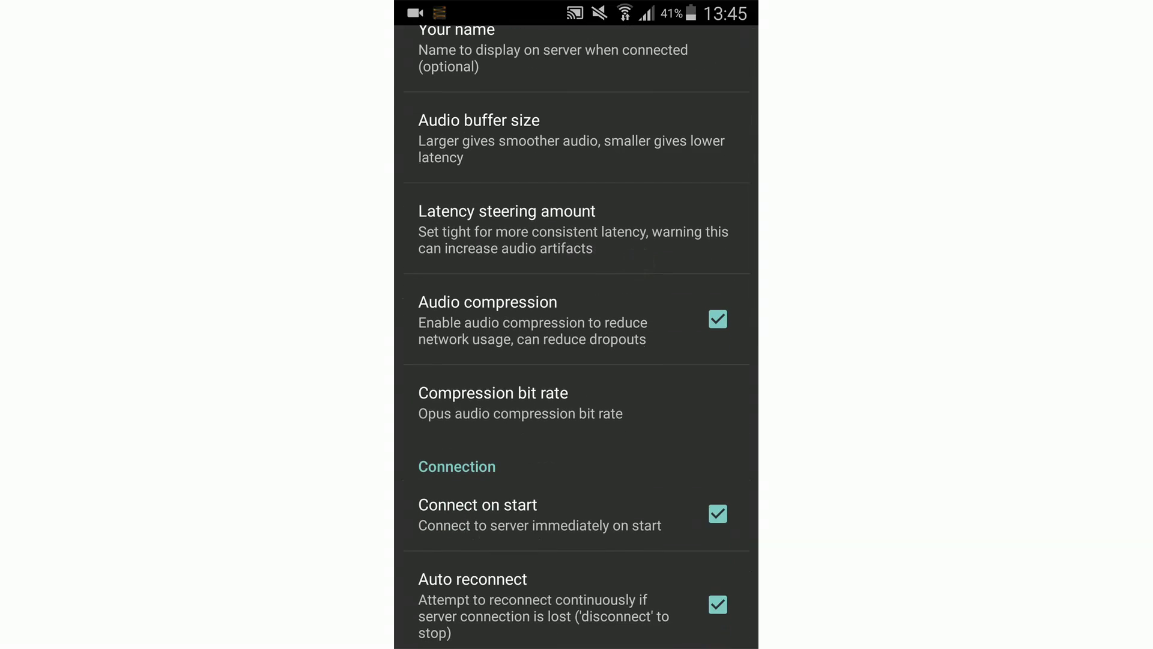
pyautogui.click(573, 228)
pyautogui.click(682, 432)
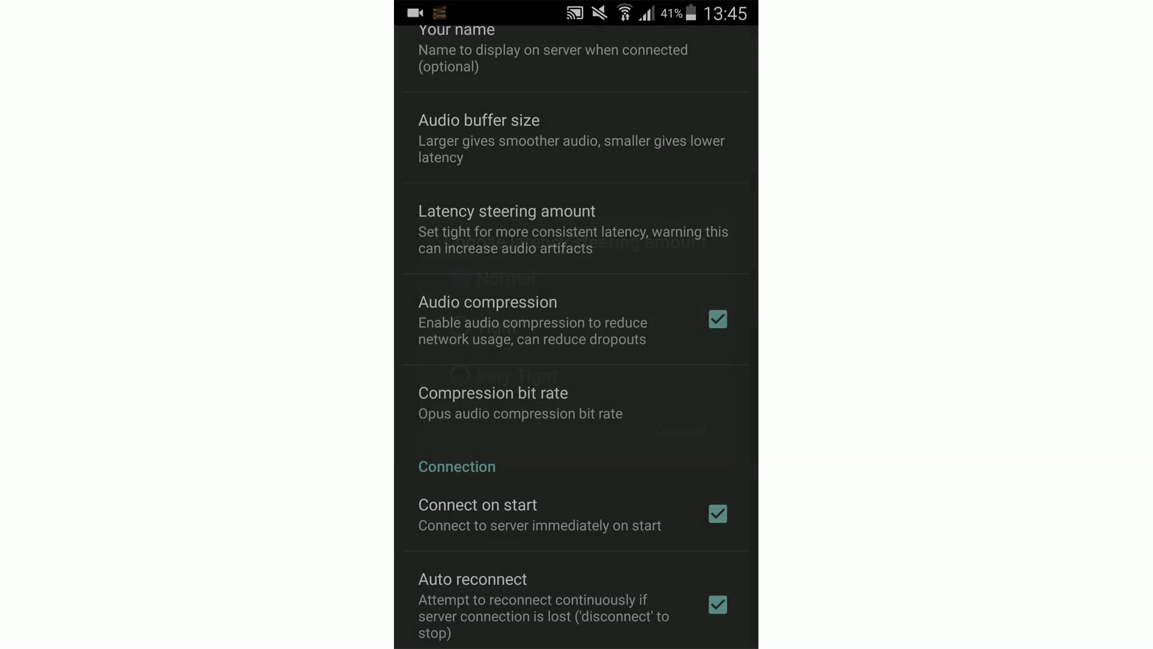
# - Disable Pro Mode again and dismiss the overflow menu without choosing anything
pyautogui.moveTo(571, 587); pyautogui.dragTo(625, 156)
pyautogui.moveTo(667, 546); pyautogui.dragTo(666, 264)
pyautogui.click(718, 504)
pyautogui.click(734, 54)
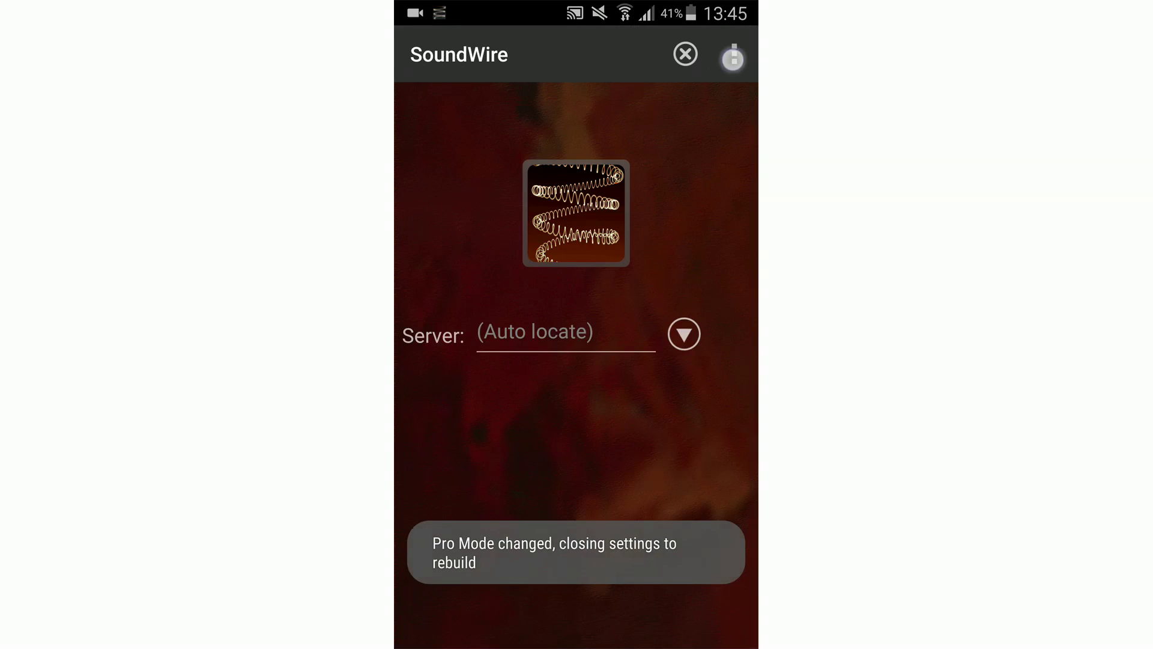
pyautogui.click(726, 294)
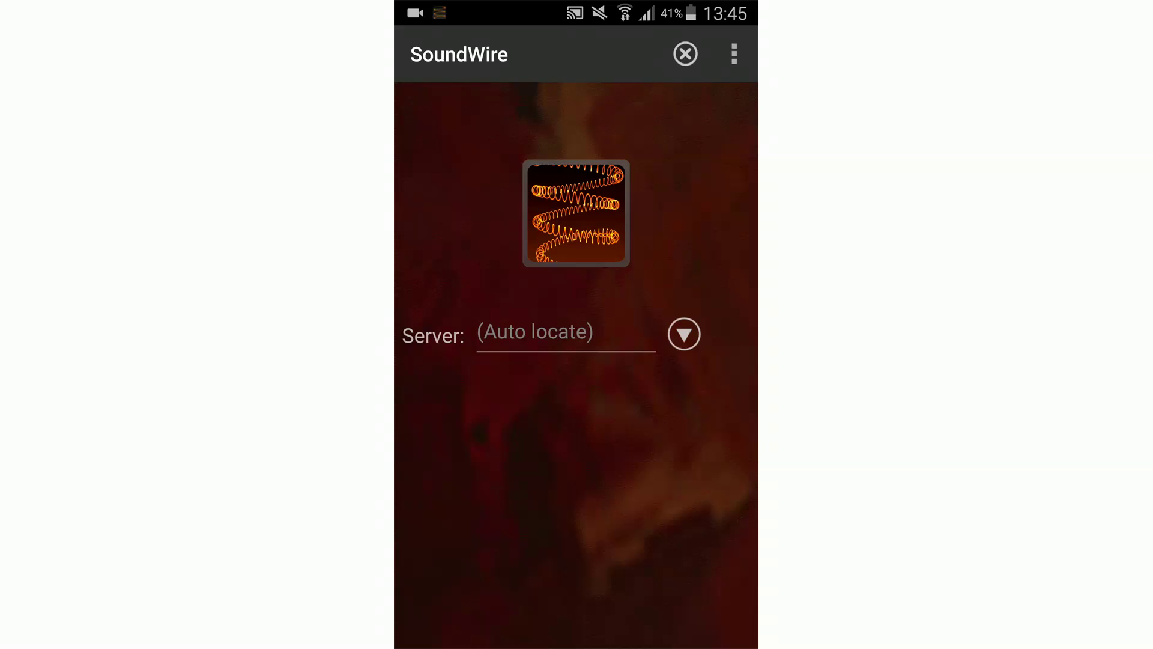
# - Stop the current stream with the X button
pyautogui.click(619, 457)
pyautogui.click(448, 550)
pyautogui.click(647, 534)
pyautogui.click(553, 449)
pyautogui.click(685, 54)
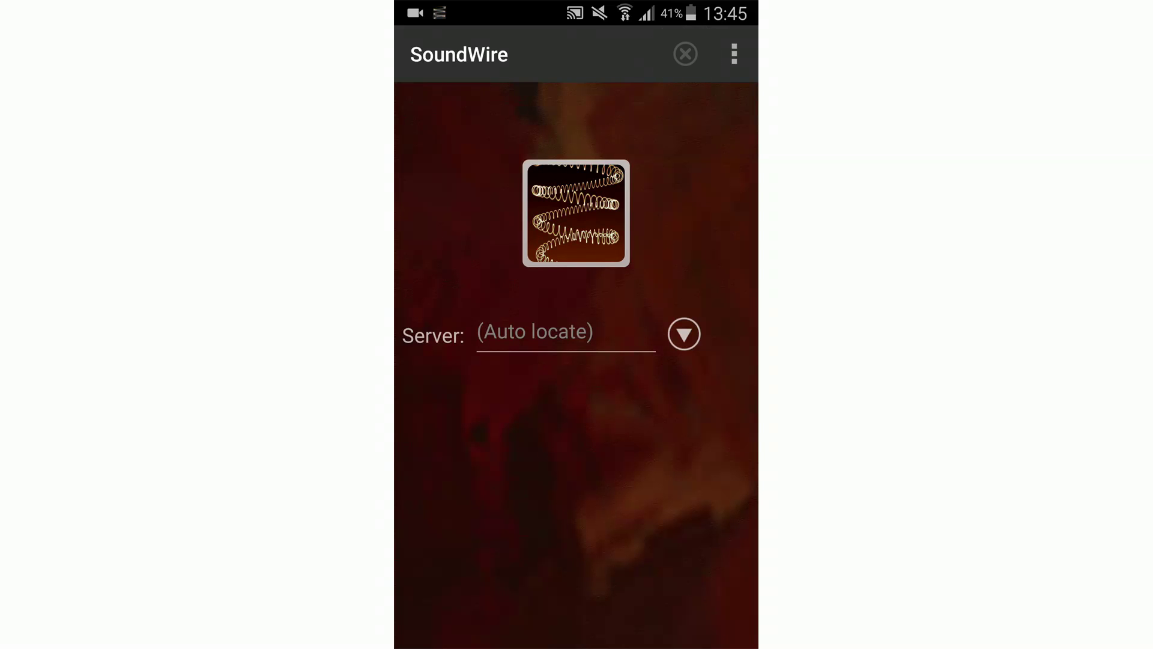
# - Leave the Server address blank and tap the SoundWire logo to auto-locate and connect
pyautogui.click(531, 334)
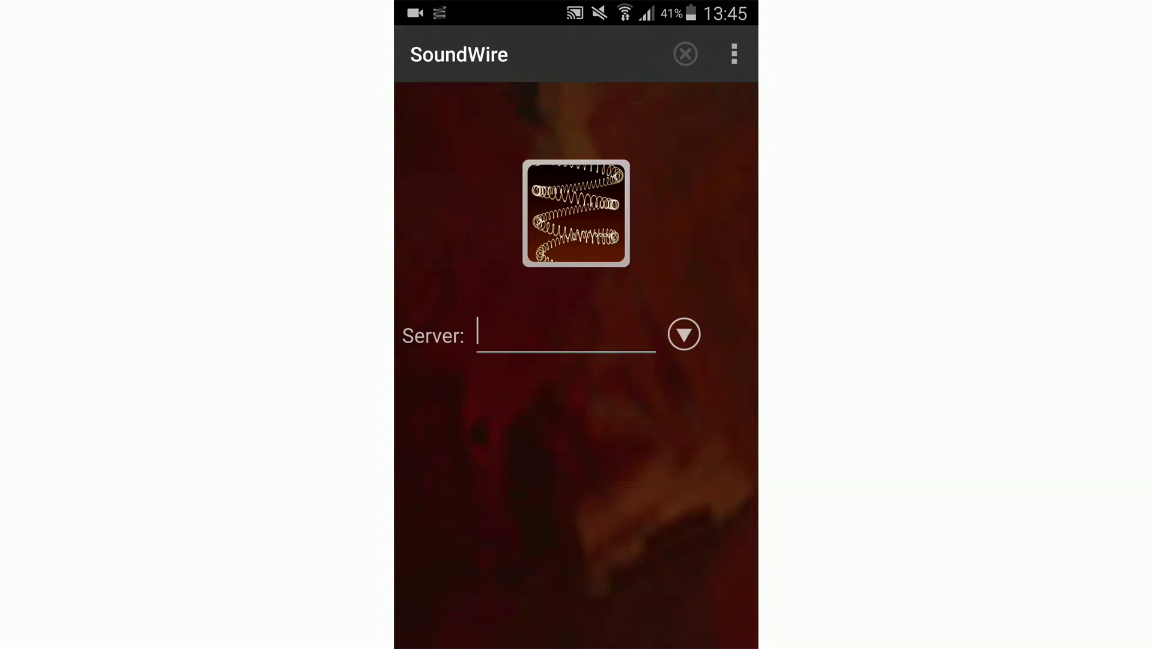
pyautogui.press('Escape')
pyautogui.click(578, 211)
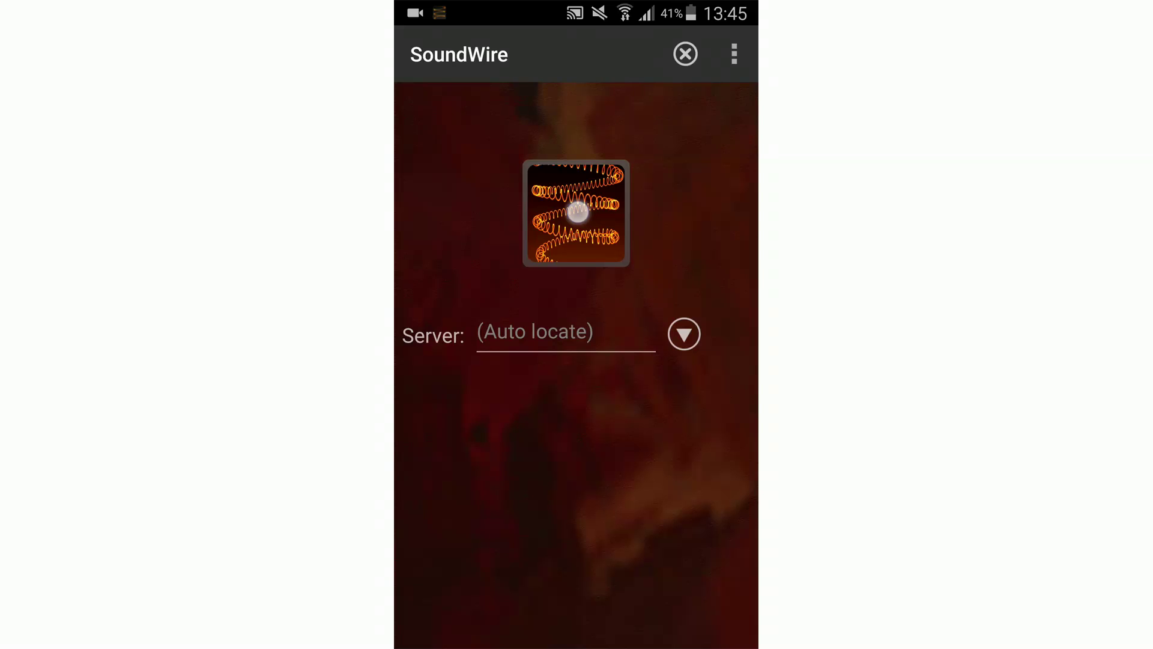
pyautogui.click(578, 211)
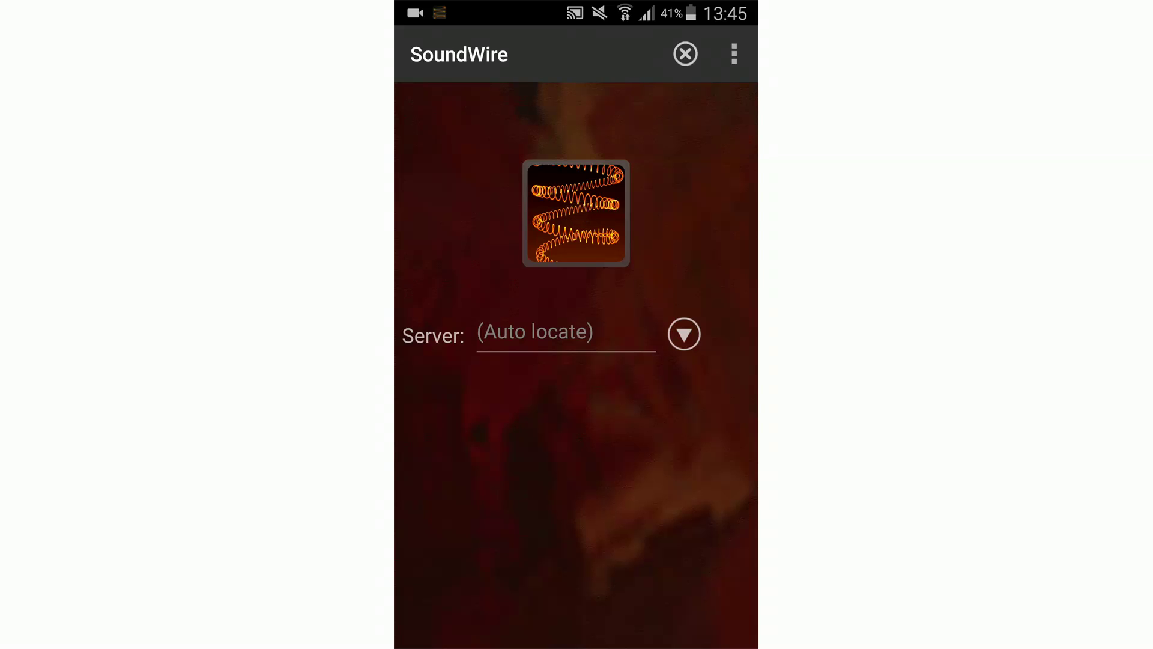